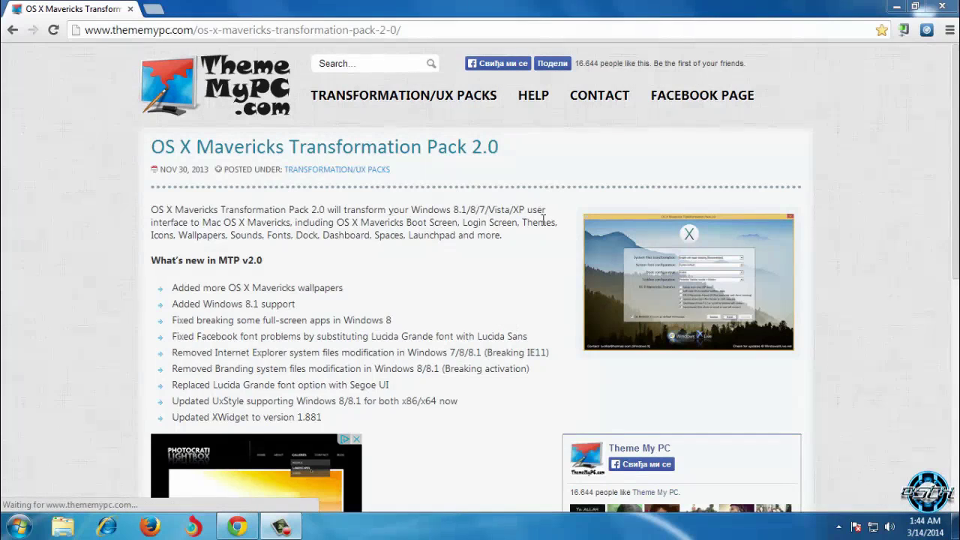
Highlight the supported Windows versions and select the ThemeMyPC page address
drag(412, 210, 487, 210)
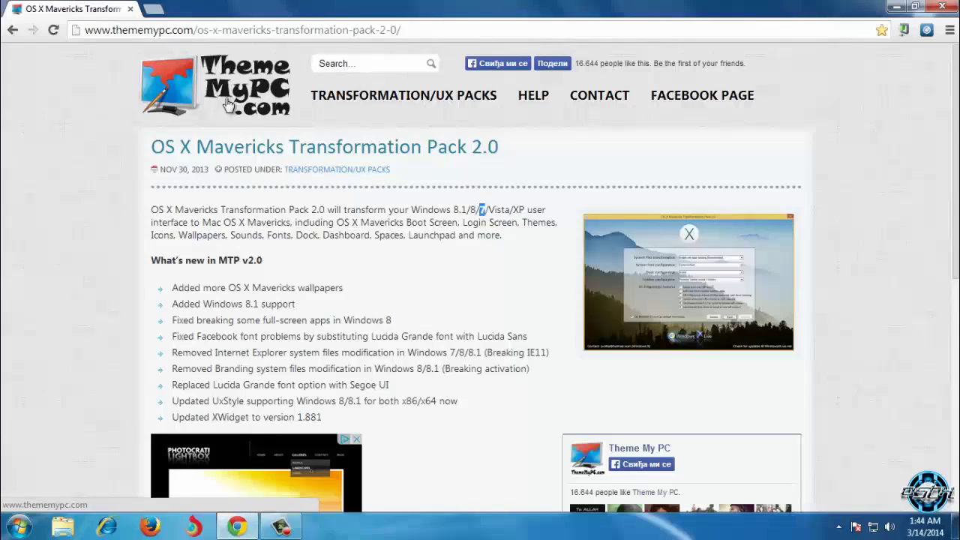
click(228, 34)
click(423, 30)
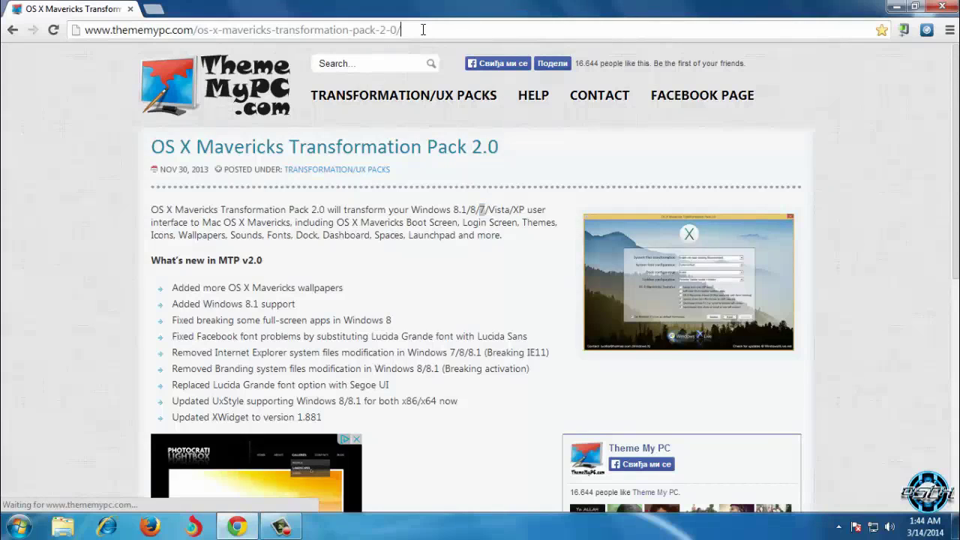
drag(428, 30, 62, 34)
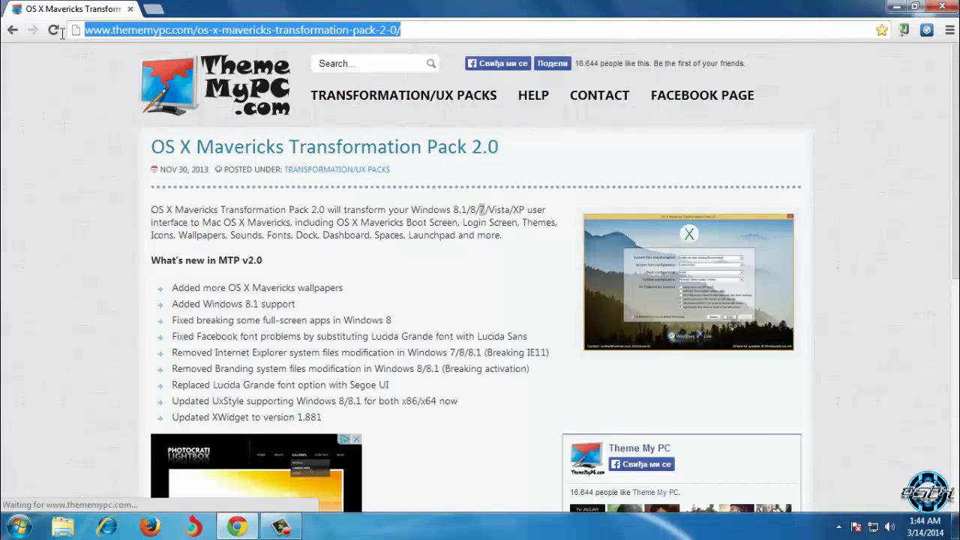
click(428, 31)
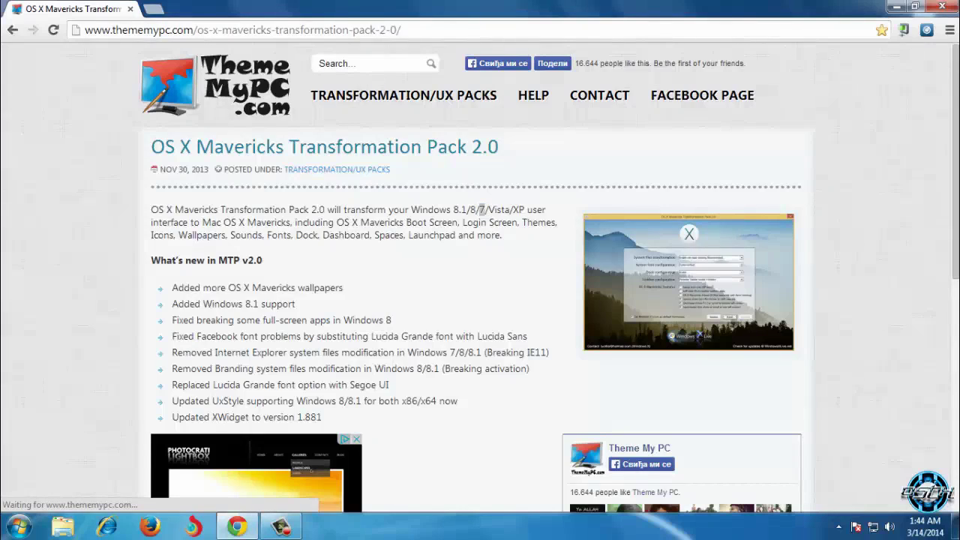
Start the MTP2.zip download via the 'Download OS X Mavericks Transformation Pack (MTP) v2.0' link
scroll(938, 275, down, 5)
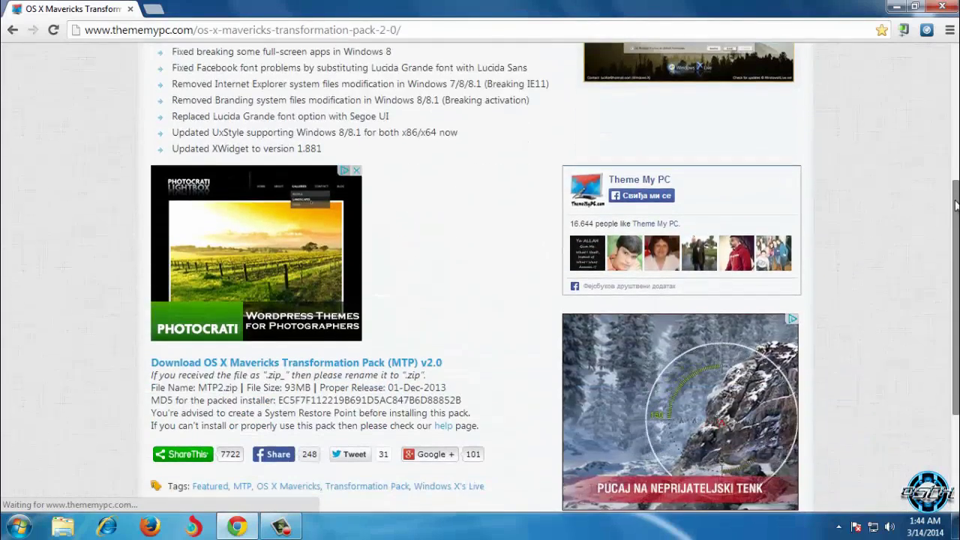
scroll(926, 210, up, 2)
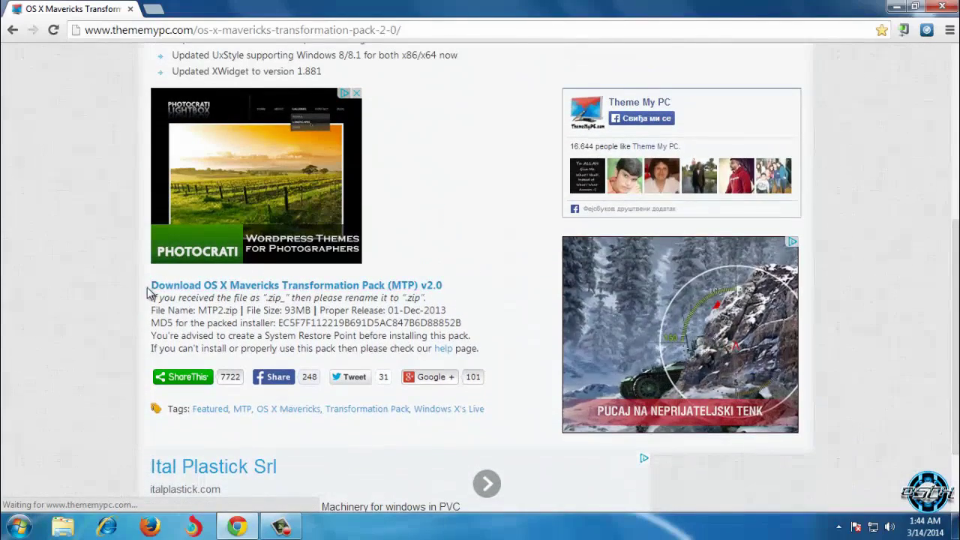
click(248, 286)
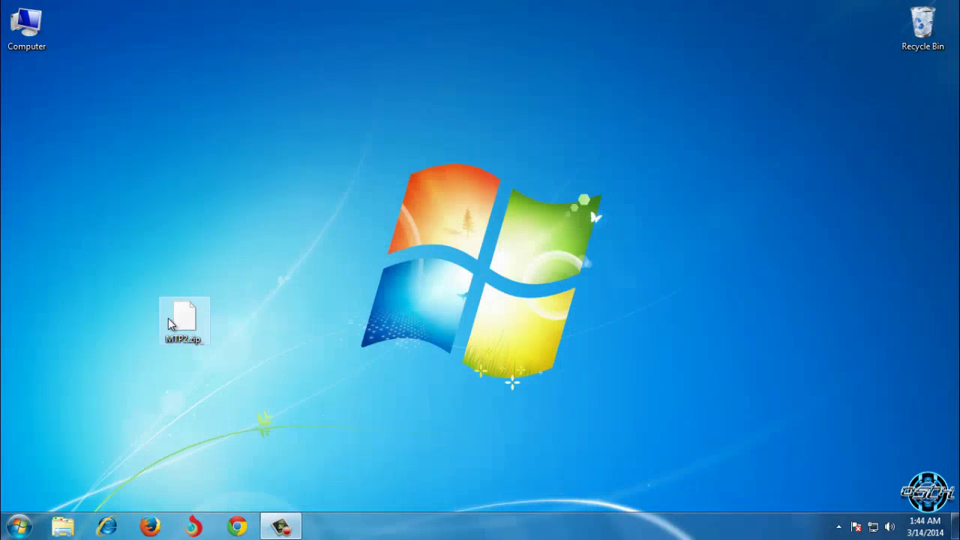
Place the downloaded file on the desktop and rename MTP2.zip_ to MTP2.zip
drag(199, 325, 350, 188)
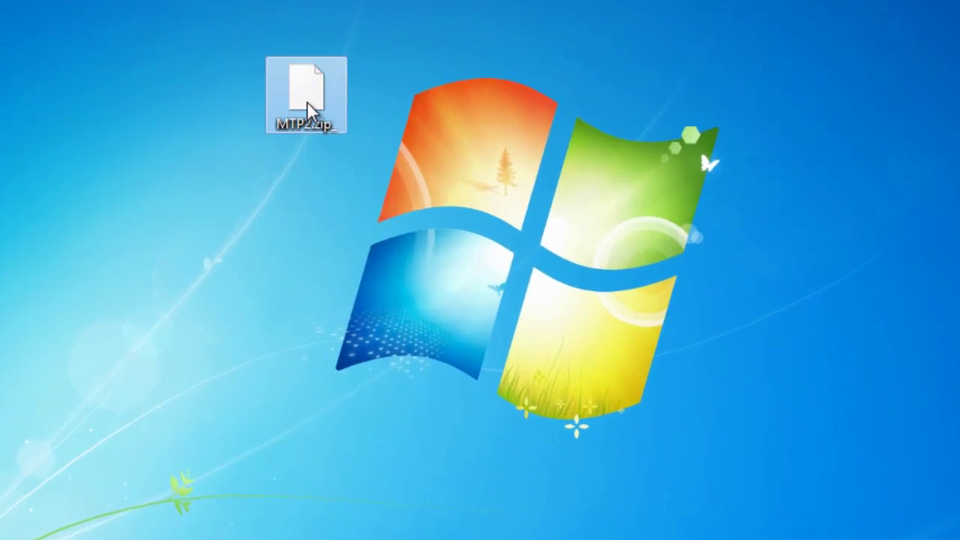
right_click(330, 99)
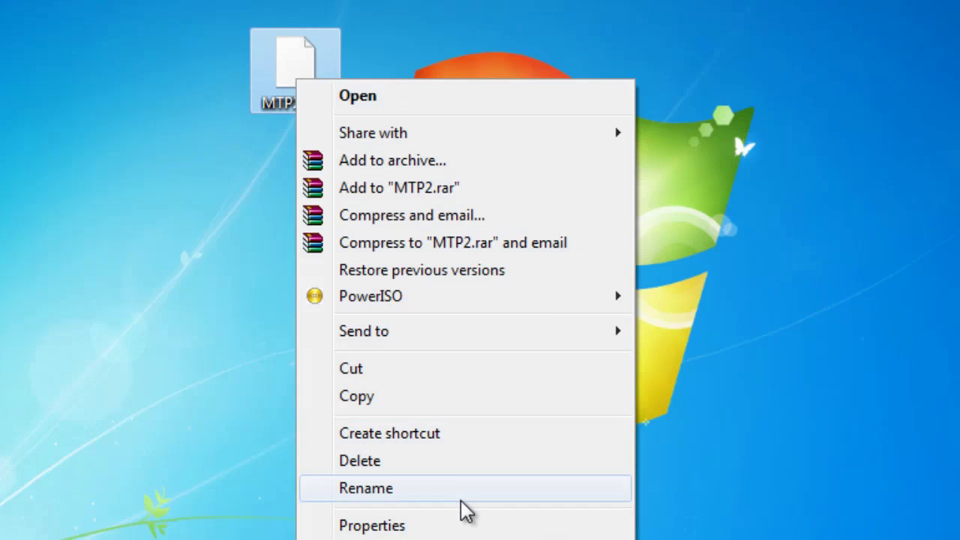
click(457, 487)
click(332, 106)
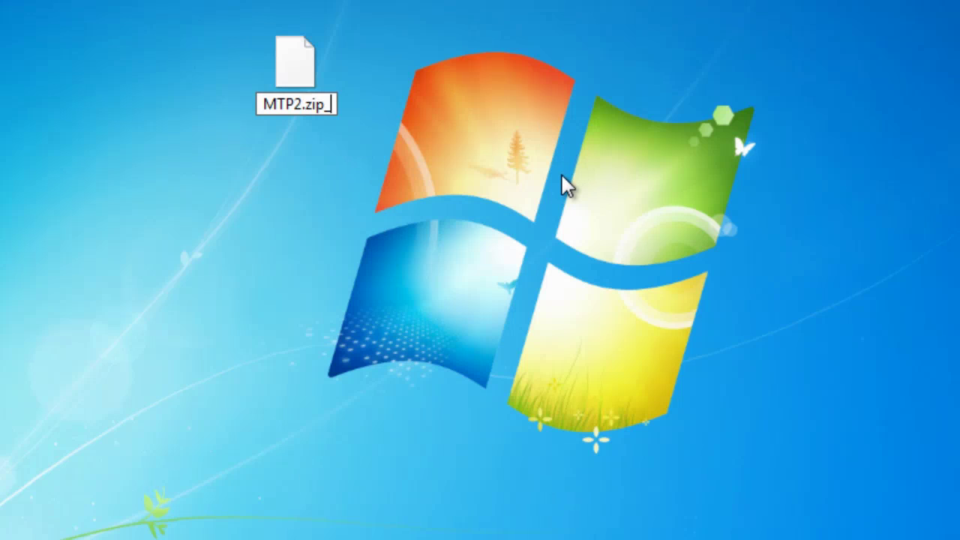
key(BackSpace)
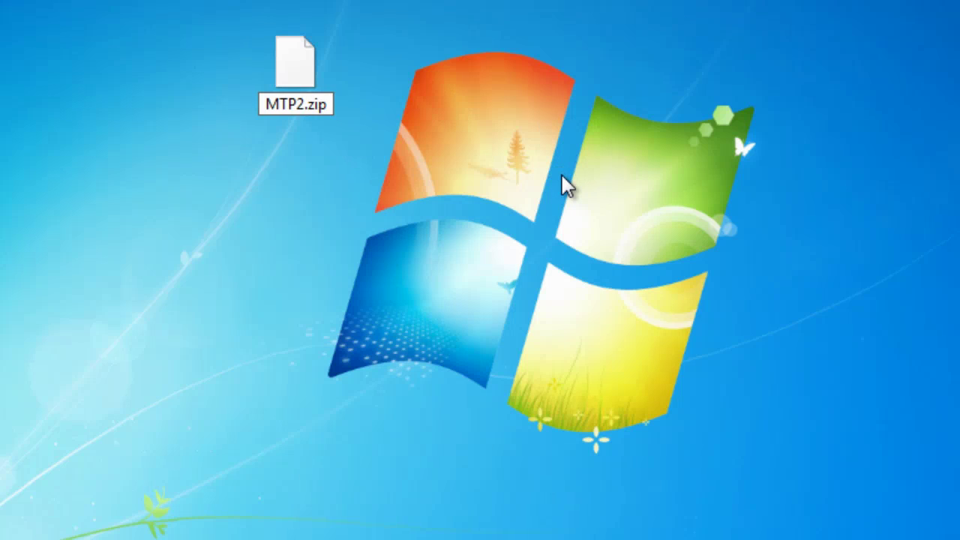
key(Return)
Confirm the .zip extension change and extract the archive into an MTP2 folder
click(647, 240)
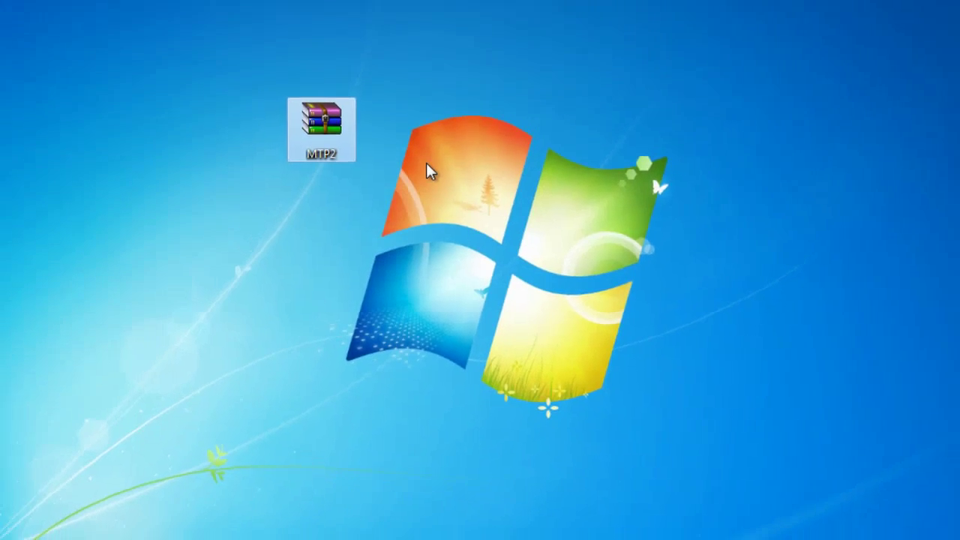
right_click(438, 64)
click(504, 219)
right_click(345, 177)
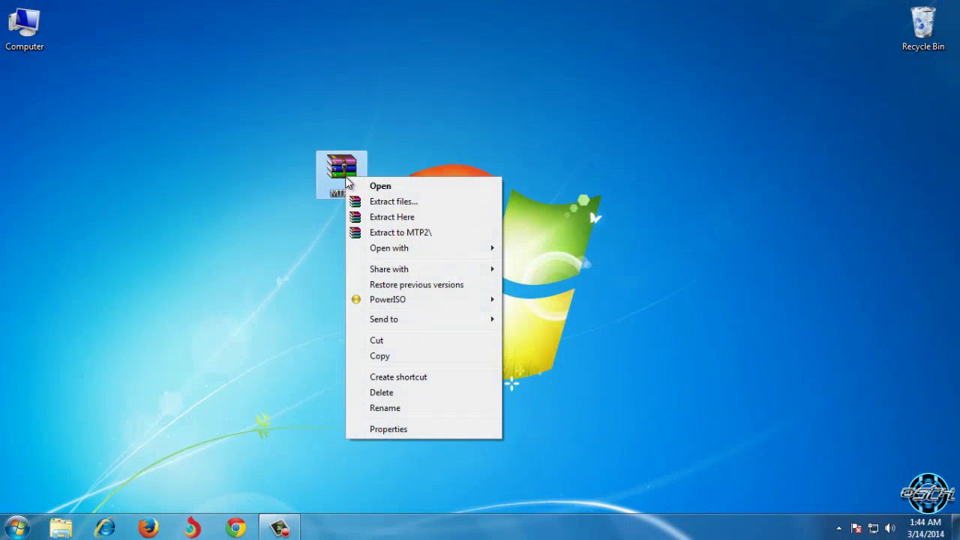
click(401, 234)
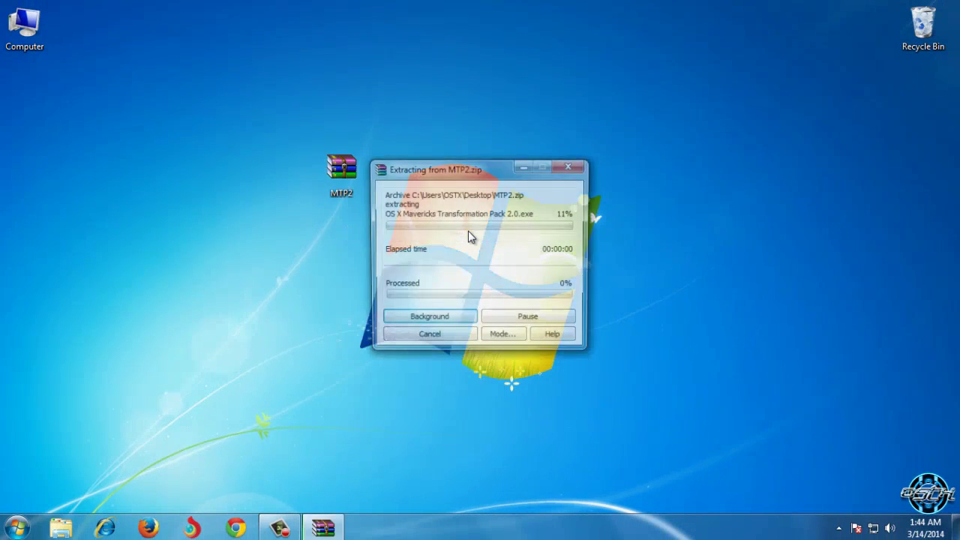
drag(341, 169, 85, 98)
drag(33, 147, 33, 147)
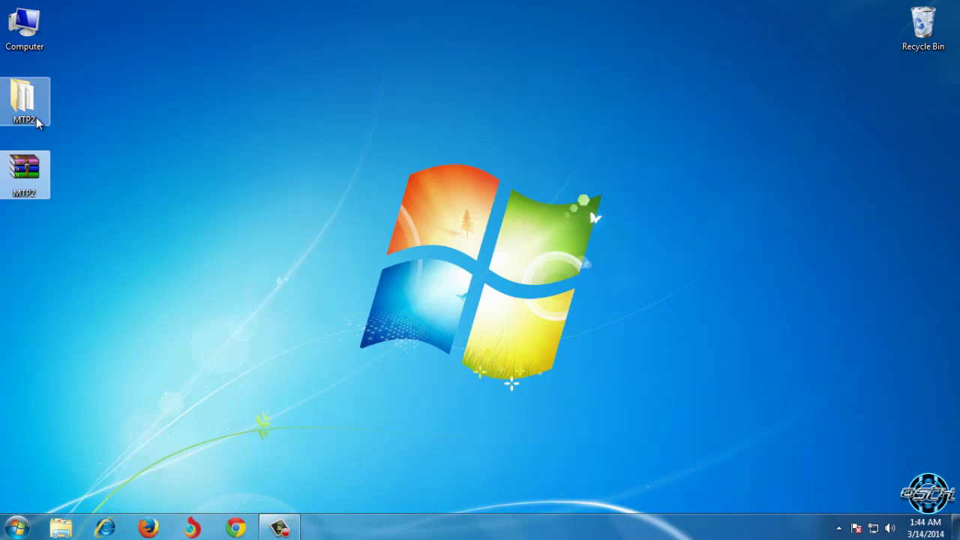
Open the MTP2 folder and run the OS X Mavericks Transformation Pack 2.0 installer
double_click(36, 117)
right_click(277, 171)
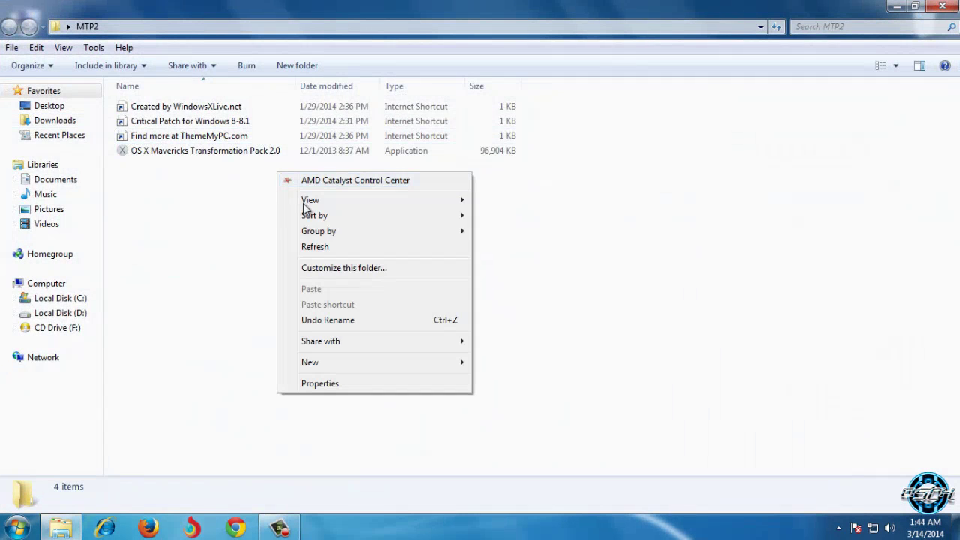
click(306, 247)
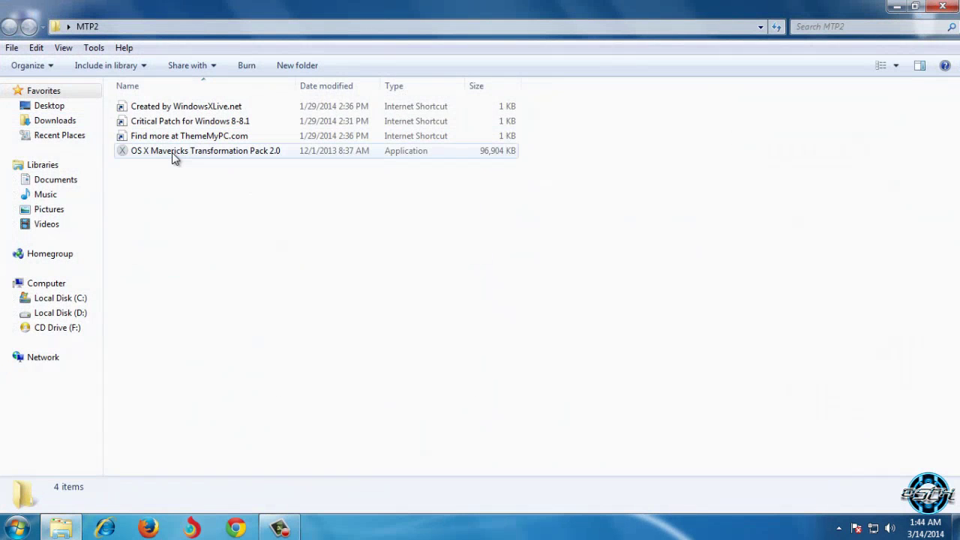
double_click(228, 152)
click(516, 278)
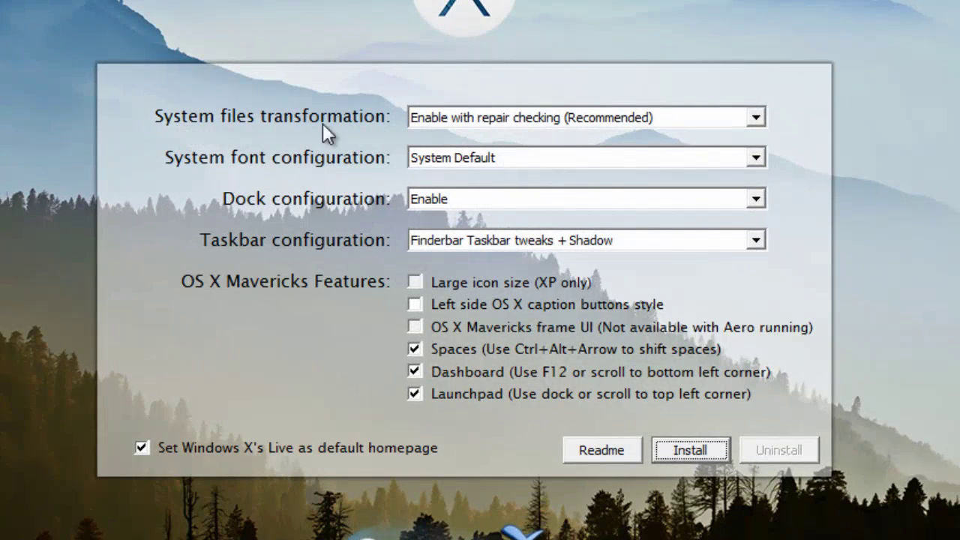
Keep system files on Enable with repair checking (Recommended) and the font on System Default
click(755, 118)
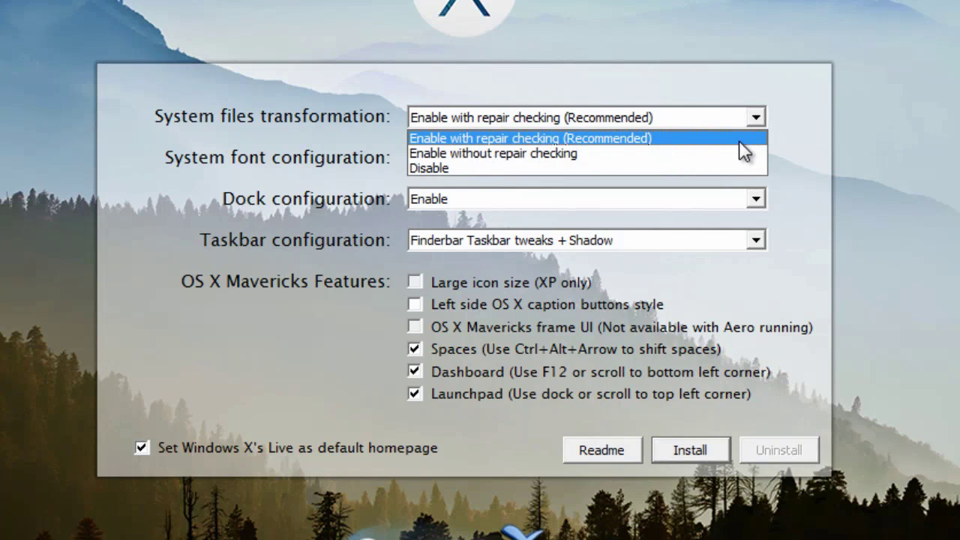
click(735, 140)
click(750, 120)
click(713, 138)
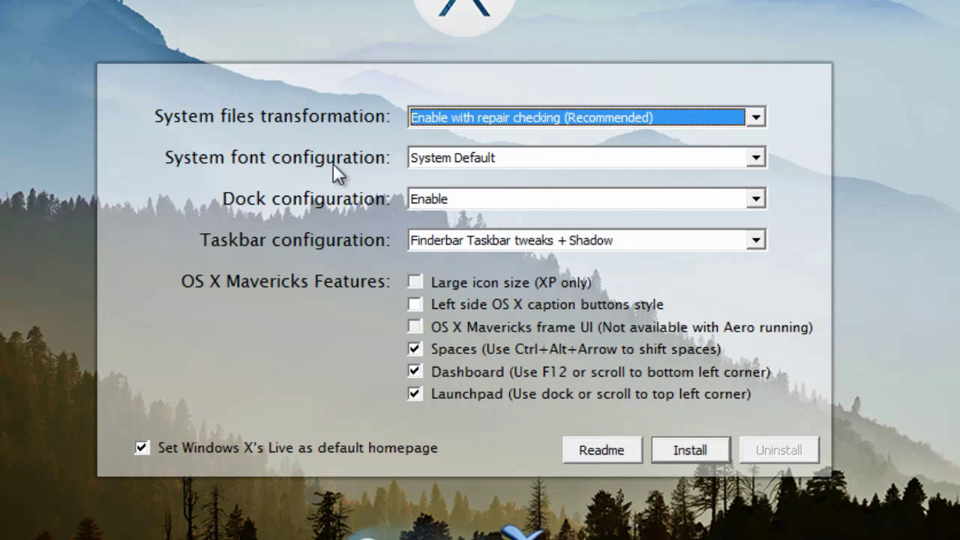
click(550, 158)
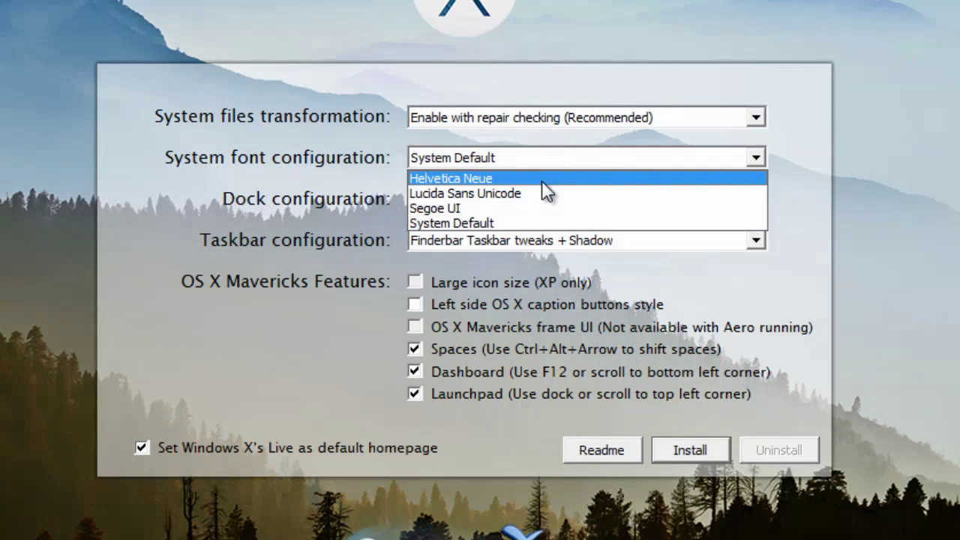
click(520, 222)
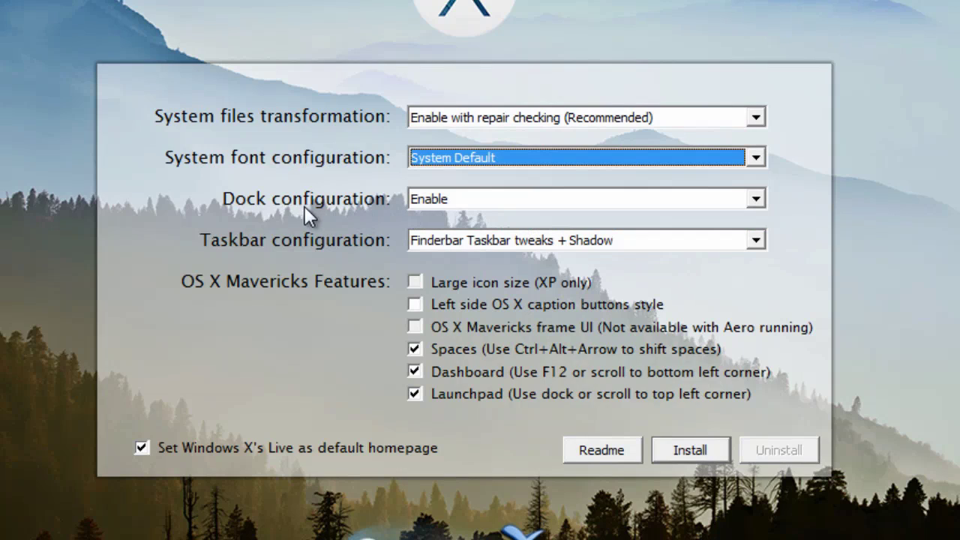
Disable the dock, keep Finderbar Taskbar tweaks + Shadow, and untick Windows X's Live homepage
click(448, 201)
click(499, 220)
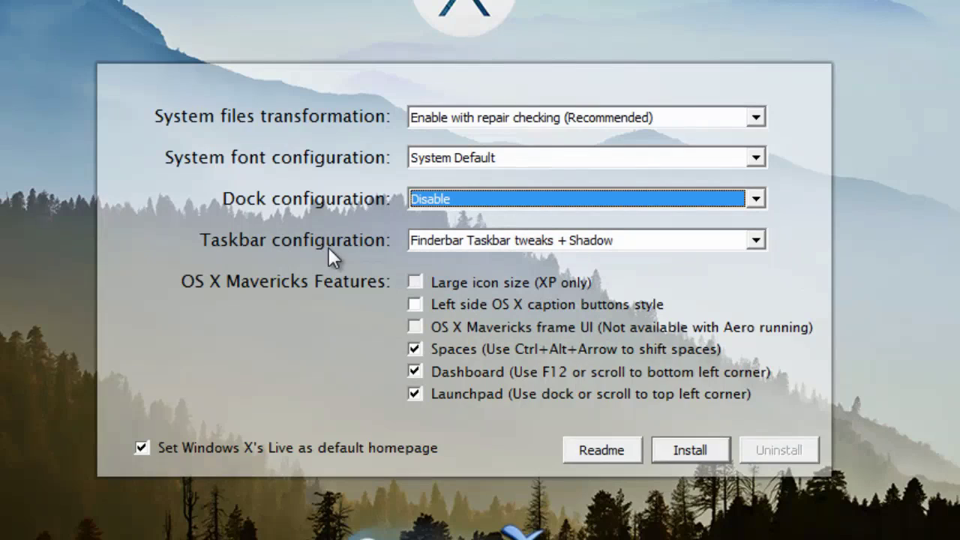
click(548, 239)
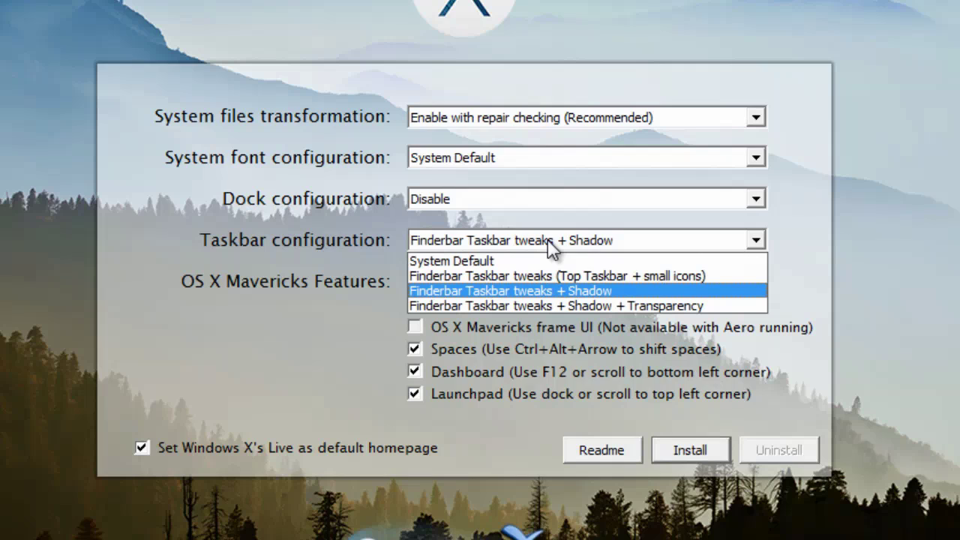
click(470, 291)
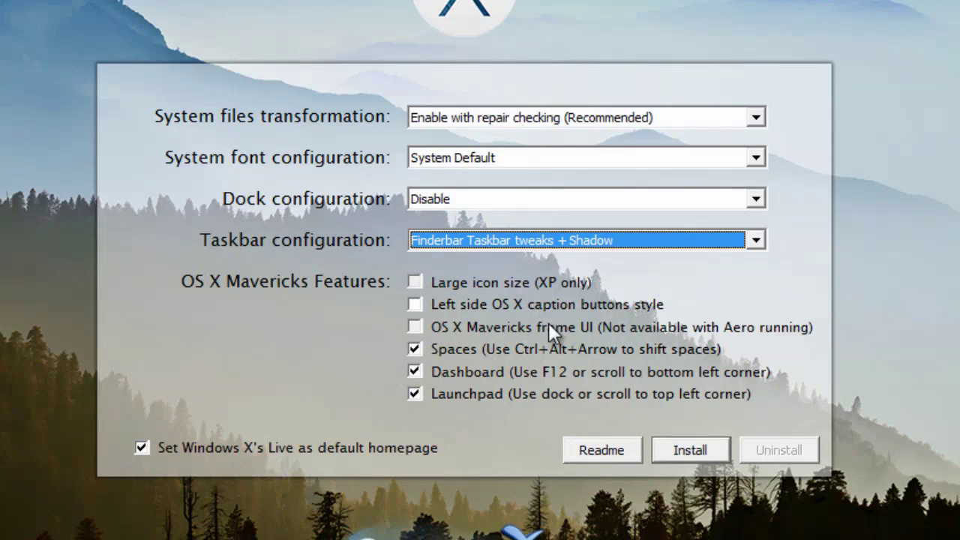
click(142, 448)
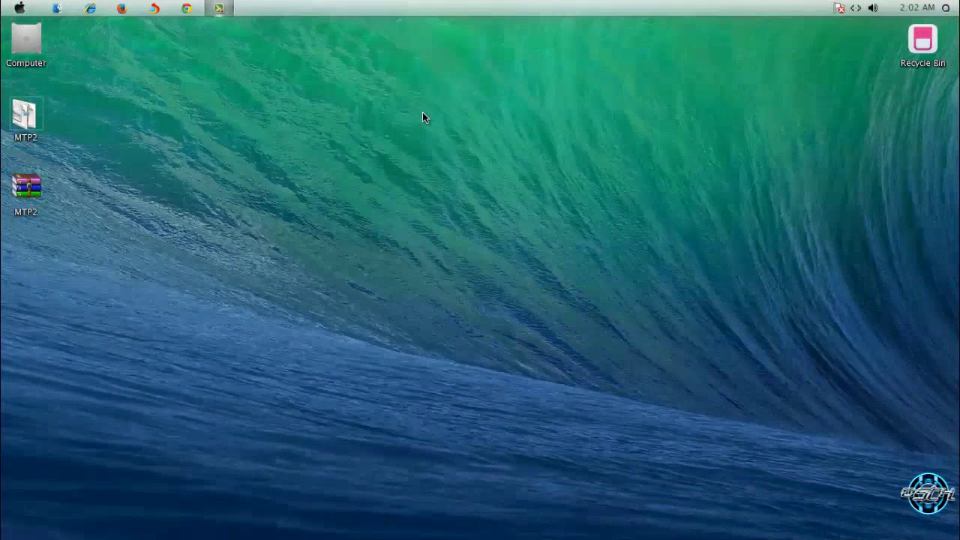
Move the taskbar to the bottom edge and open Taskbar and Start Menu Properties
drag(663, 90, 268, 332)
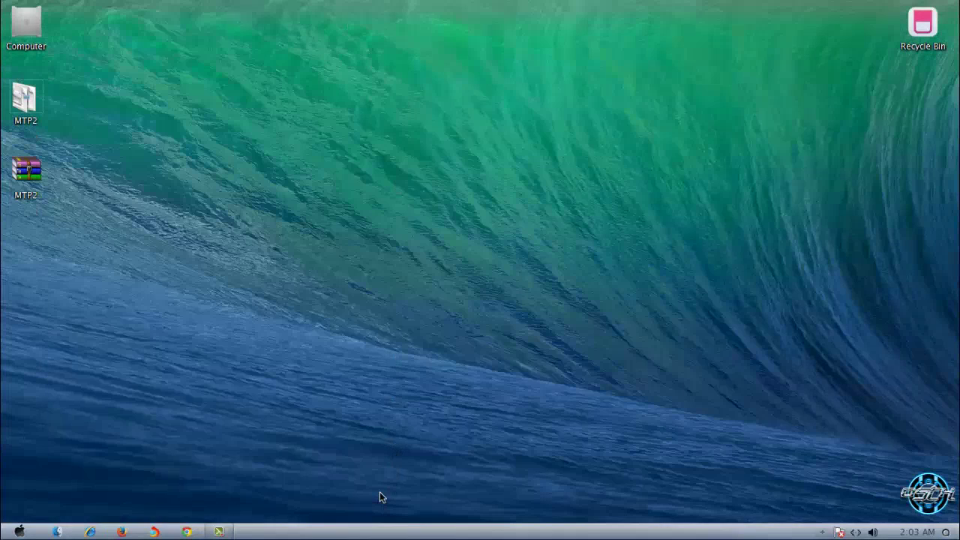
click(20, 533)
right_click(208, 351)
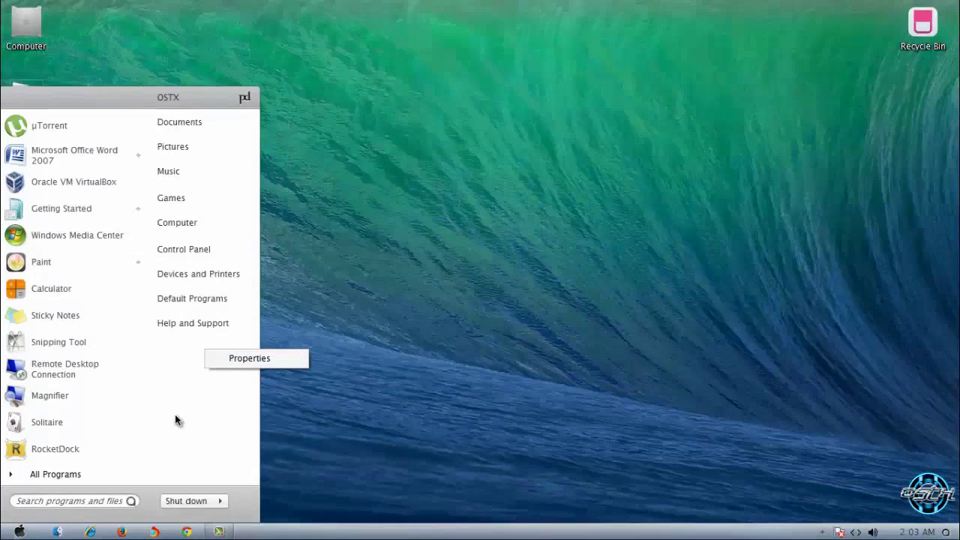
click(234, 358)
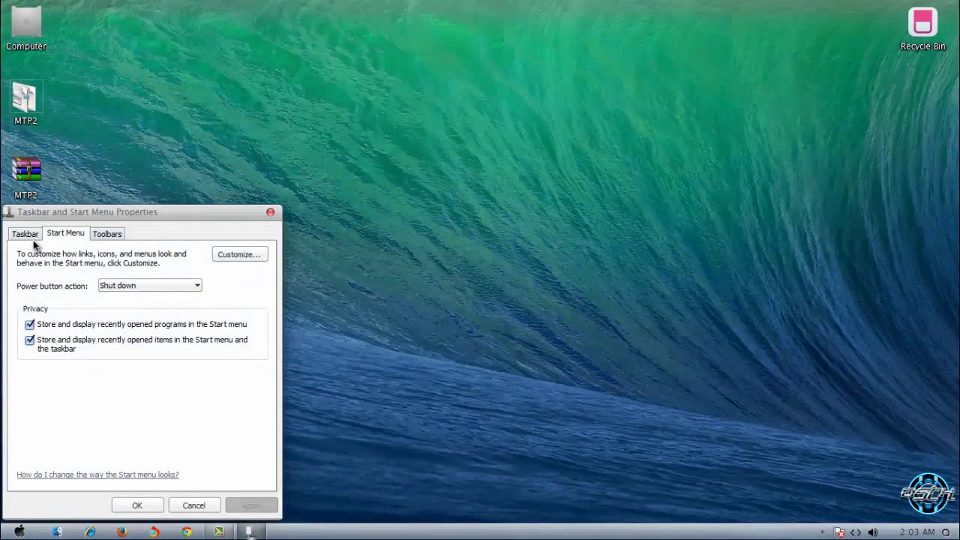
Switch the taskbar to large icons by turning off Use small icons
click(33, 235)
drag(95, 215, 461, 88)
click(395, 173)
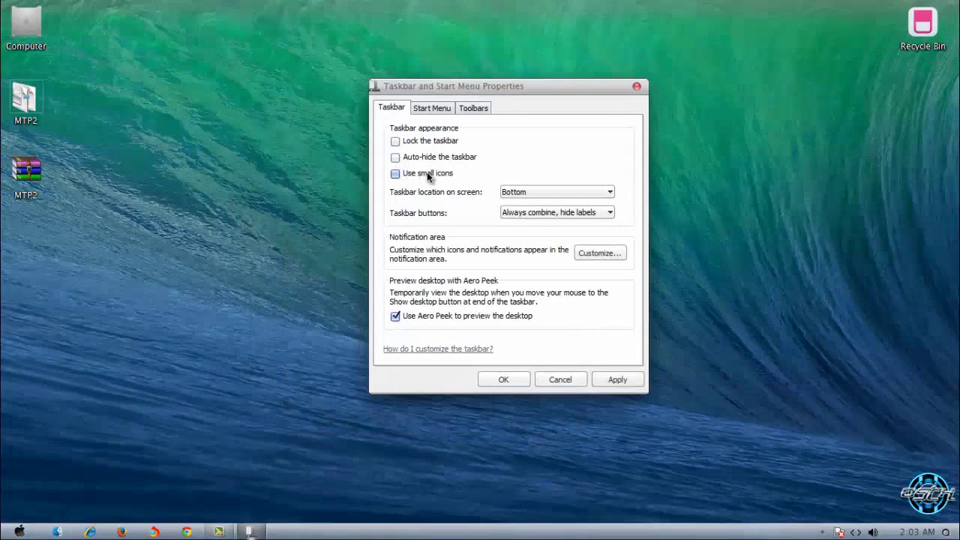
click(503, 379)
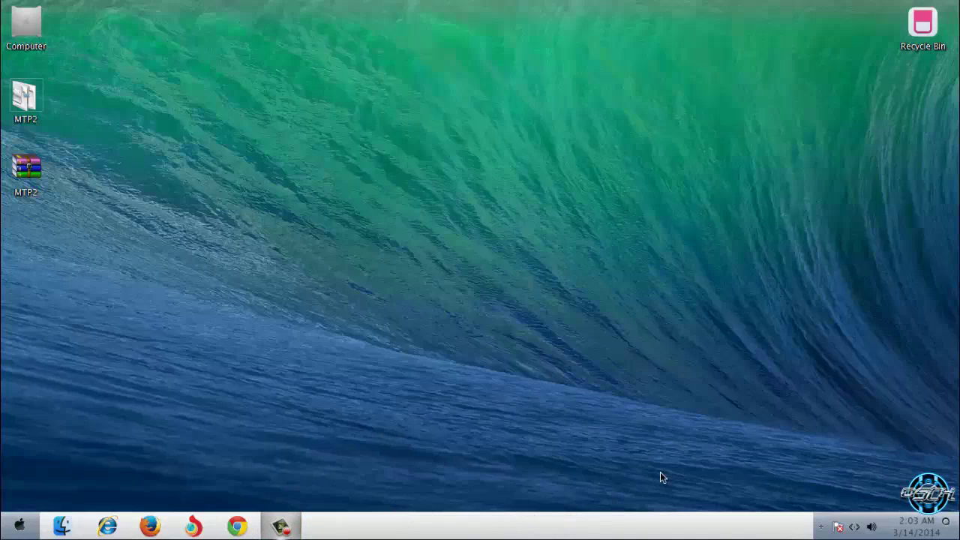
Turn Use small icons back on, apply and close, then refresh the desktop
right_click(193, 374)
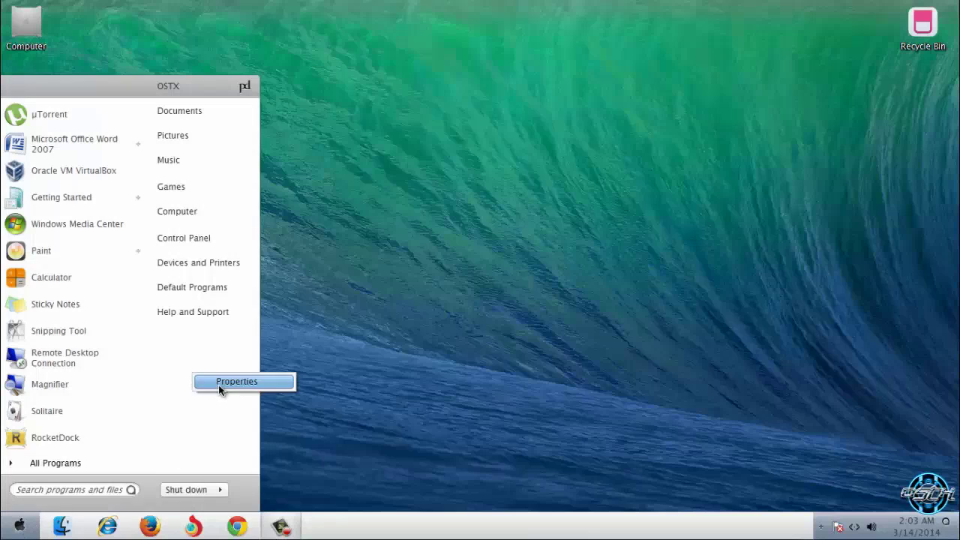
click(230, 385)
click(24, 223)
click(30, 288)
click(250, 493)
key(Return)
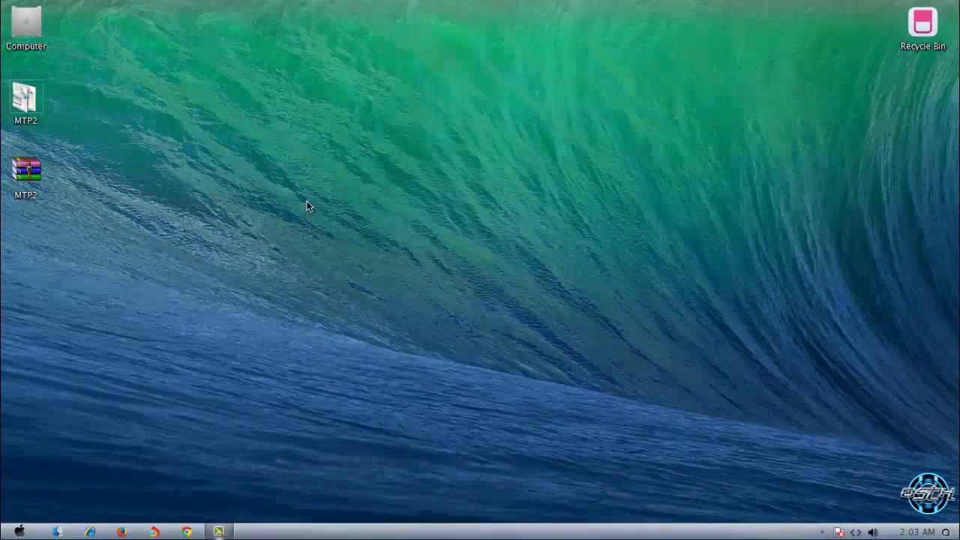
right_click(275, 188)
click(300, 245)
Open Computer to view drives C:, D: and E:, then open the system properties
double_click(15, 43)
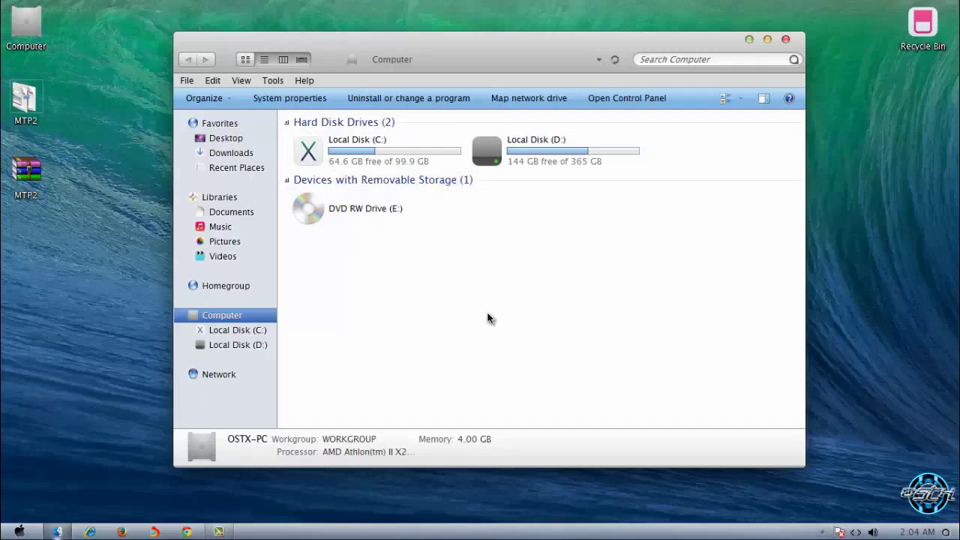
click(18, 533)
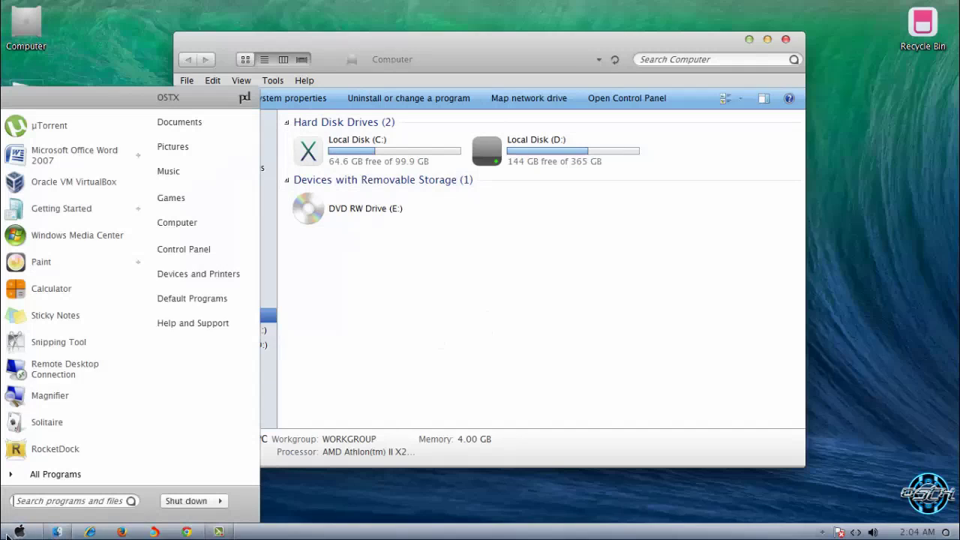
right_click(227, 225)
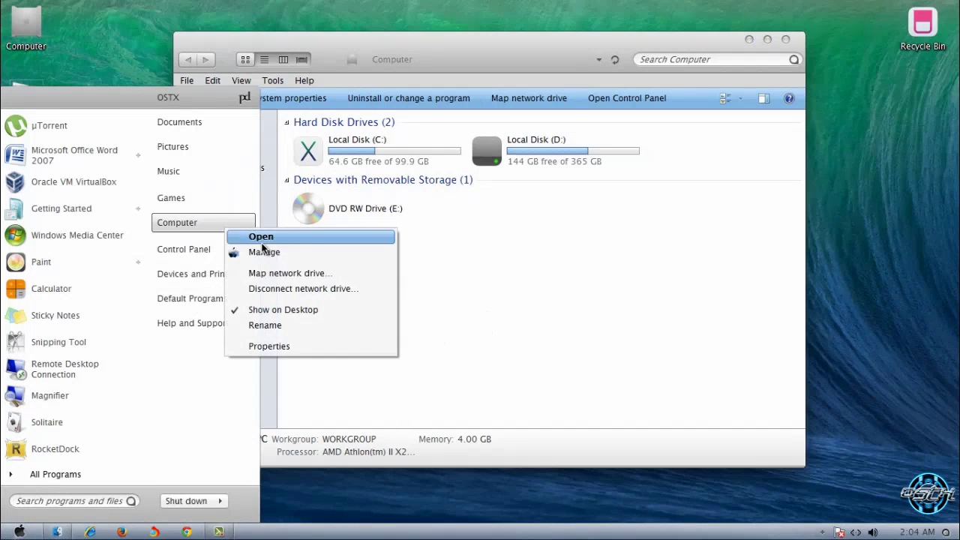
click(279, 346)
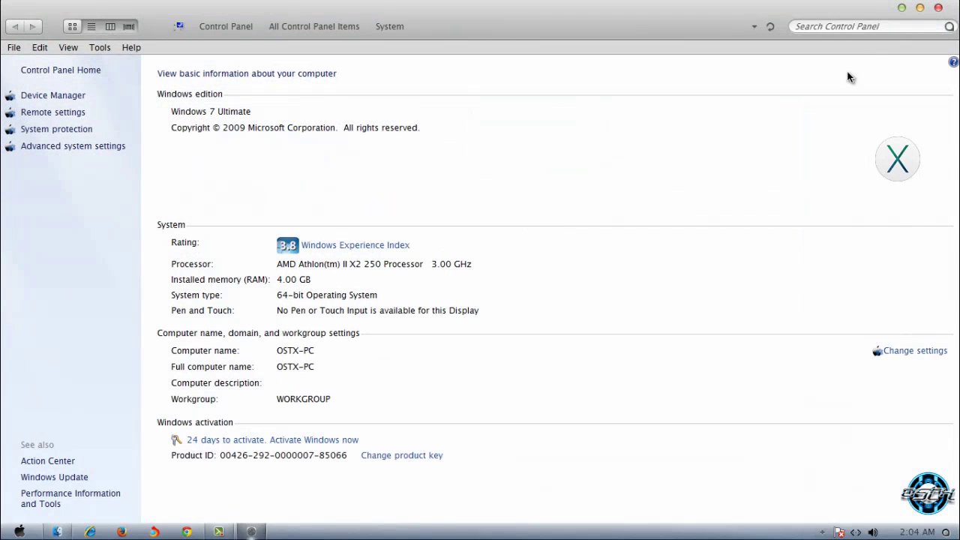
Close the system properties and Computer windows, then open Personalization from the desktop
click(938, 9)
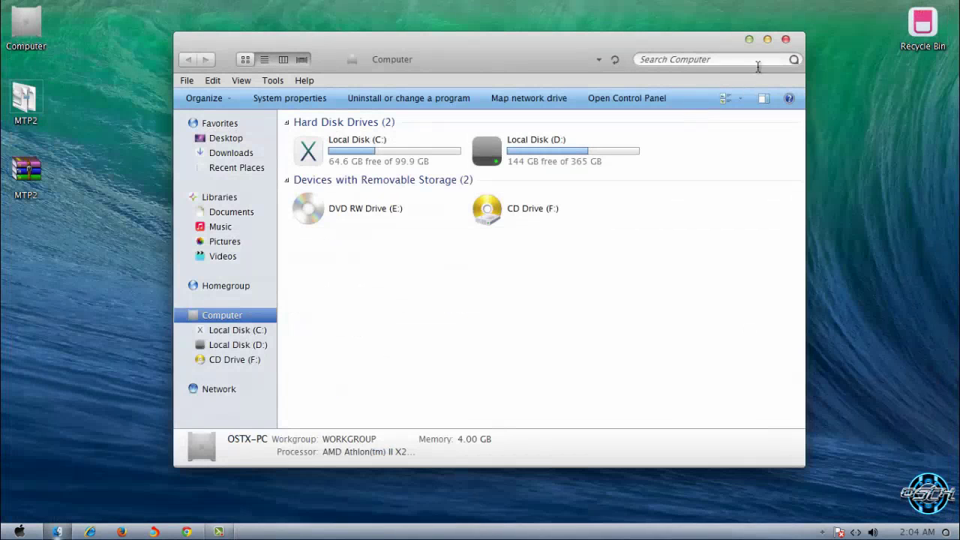
click(788, 42)
right_click(460, 158)
click(507, 326)
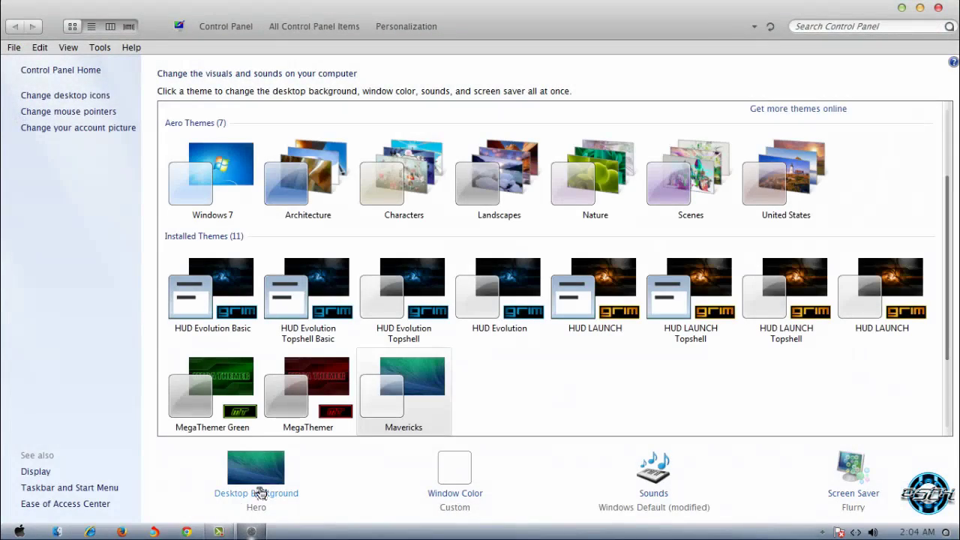
Choose the From Above crashing-wave image as background, save, and close Personalization
click(260, 491)
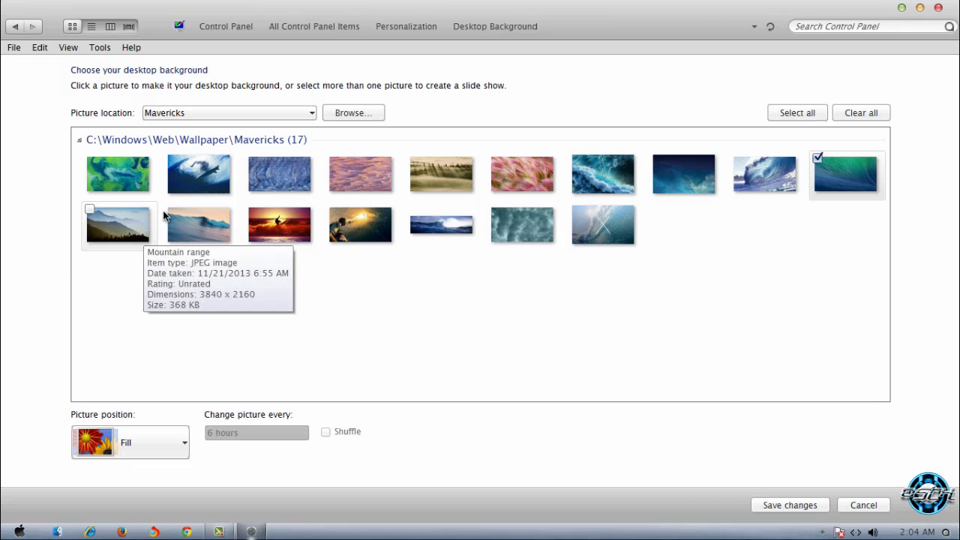
click(626, 176)
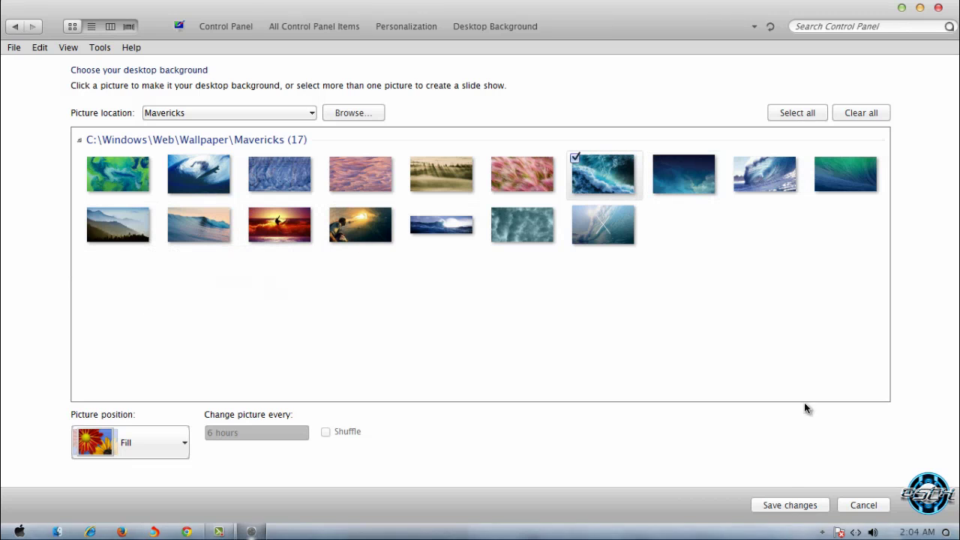
click(788, 507)
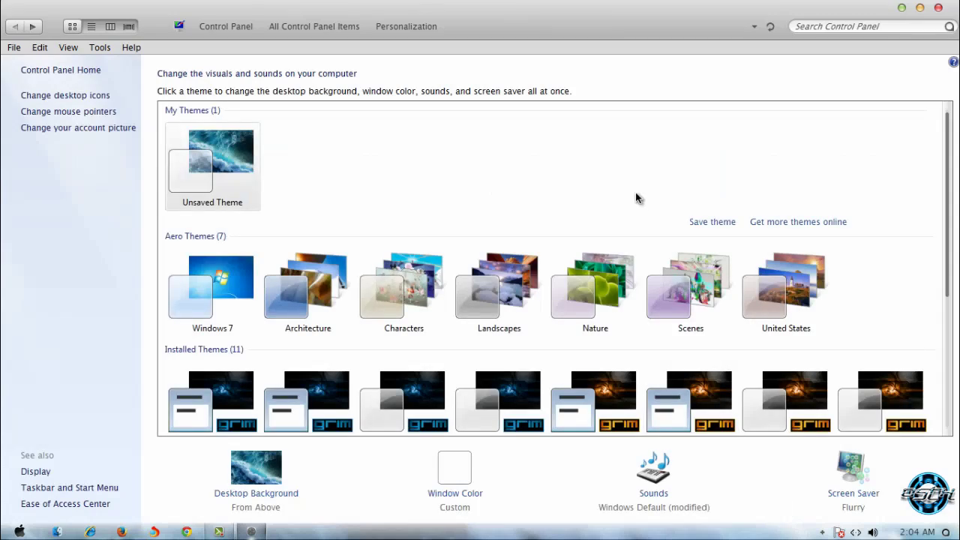
click(939, 7)
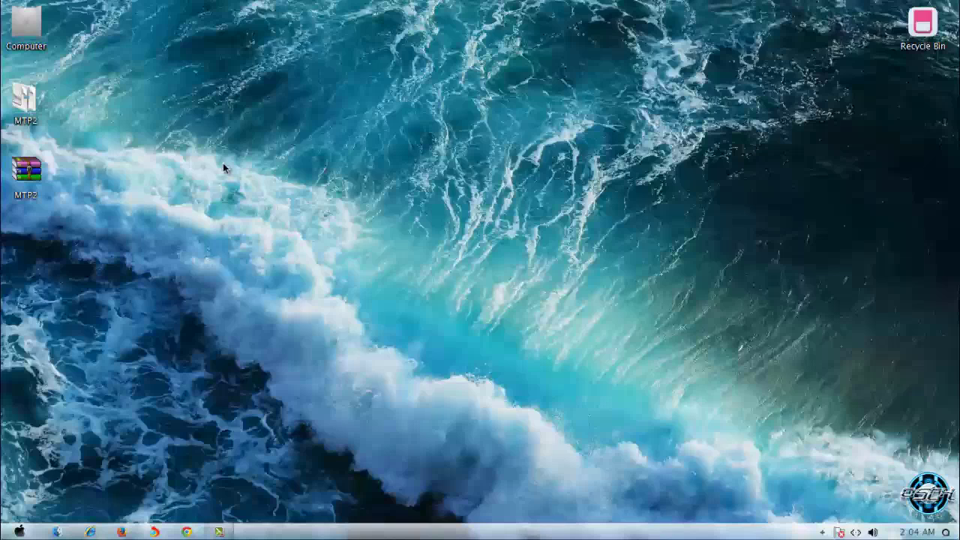
click(21, 529)
Relaunch the Transformation Pack installer from the desktop MTP2 folder, allowing it past the security warning
click(405, 148)
double_click(32, 118)
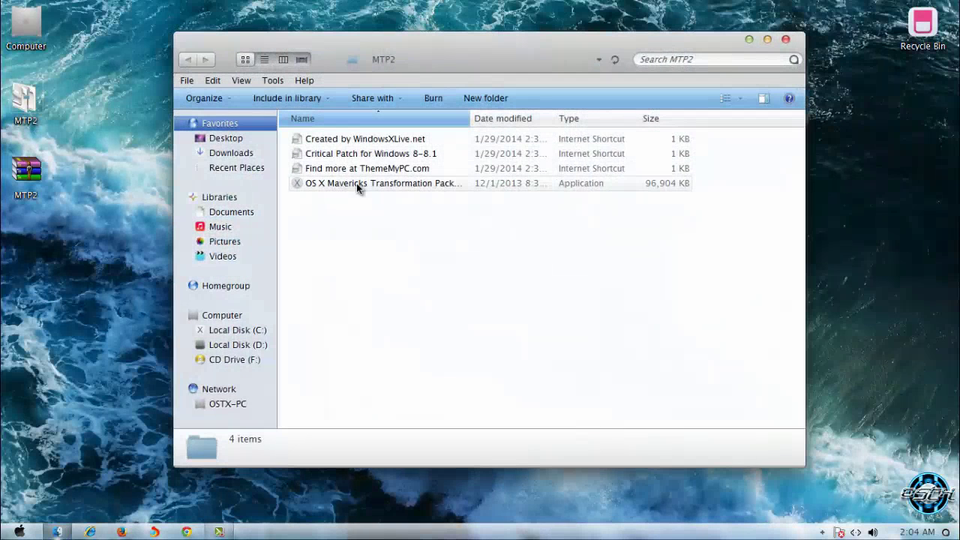
mouse_move(361, 183)
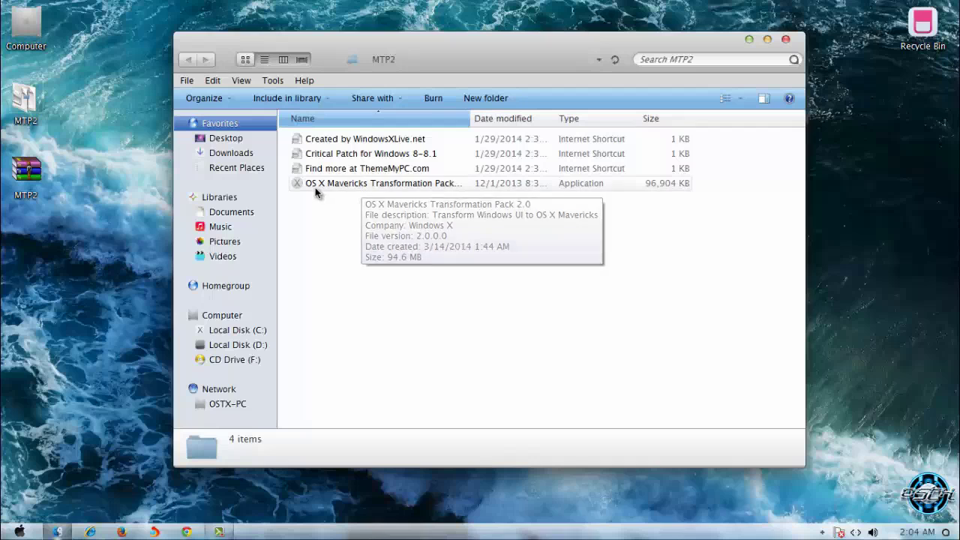
double_click(422, 185)
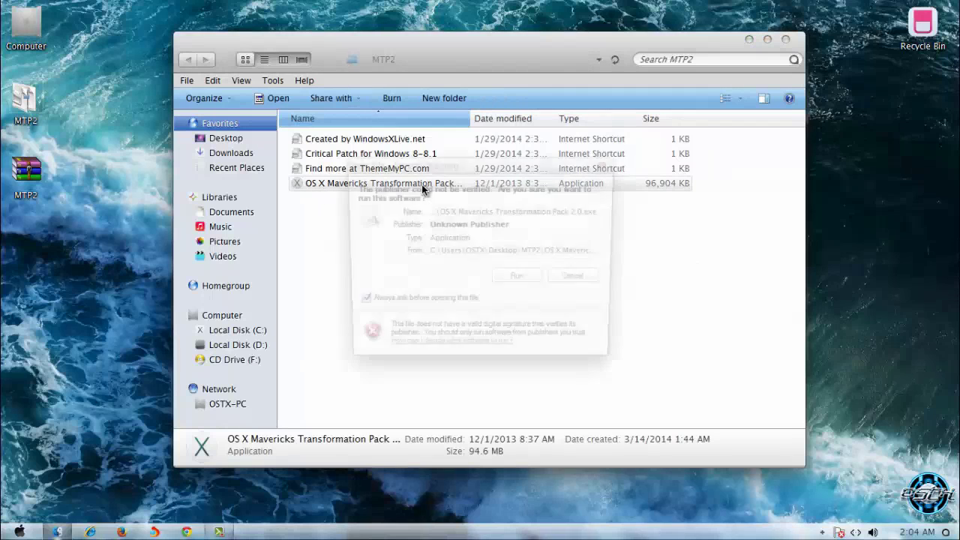
click(517, 276)
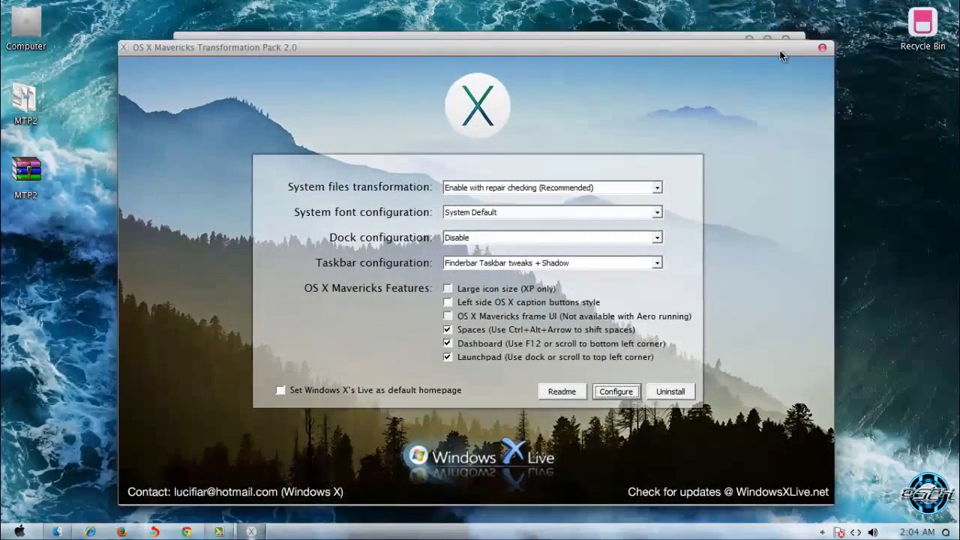
drag(780, 51, 781, 30)
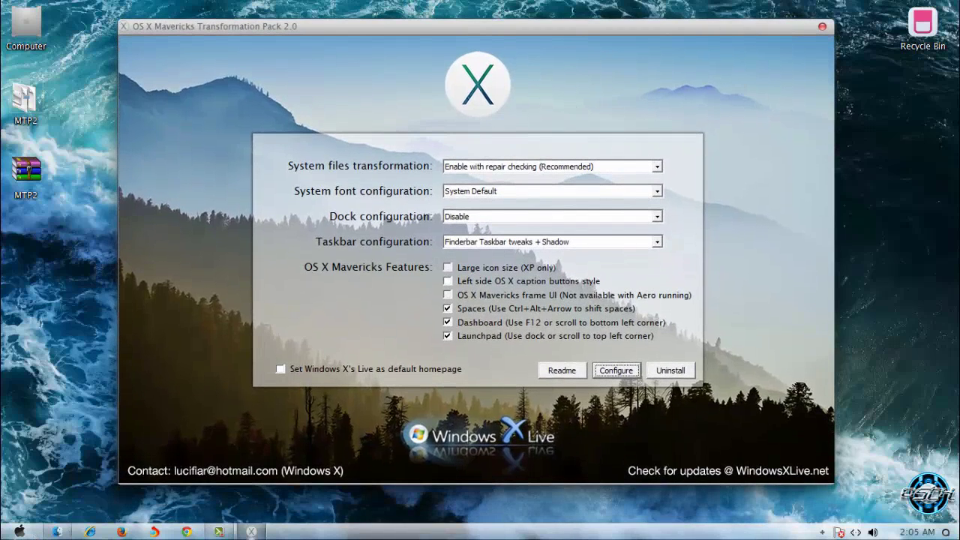
Close the Transformation Pack window and choose Exit Setup to quit without installing
click(18, 532)
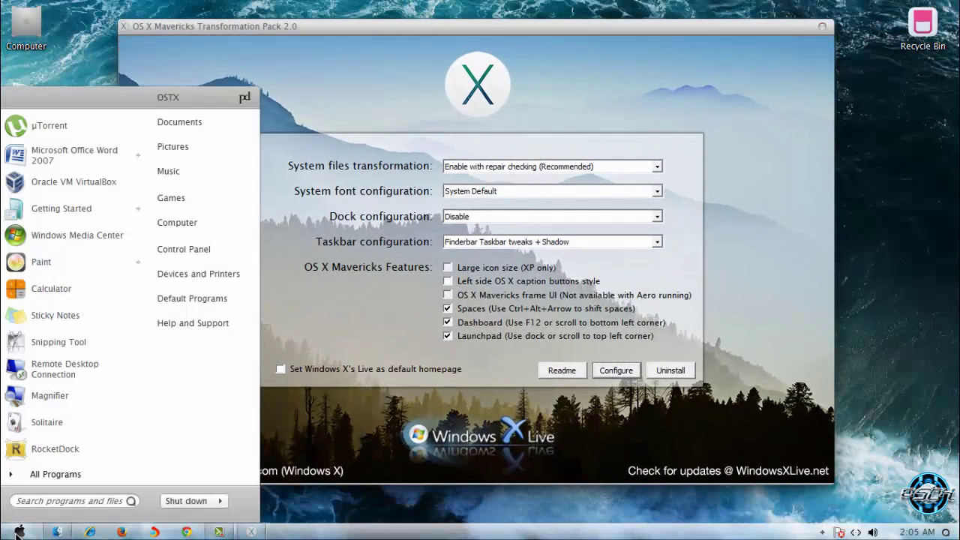
click(18, 532)
click(20, 533)
click(21, 532)
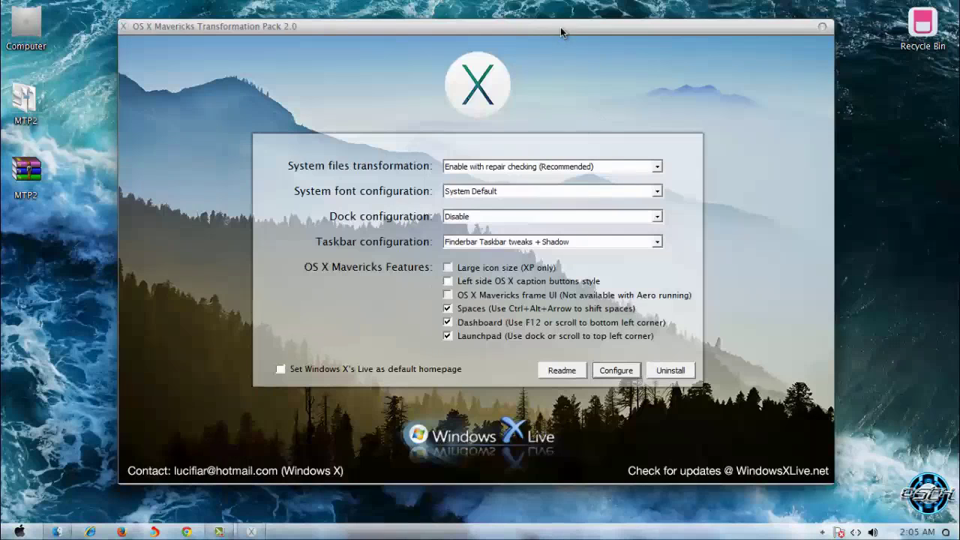
drag(561, 27, 539, 25)
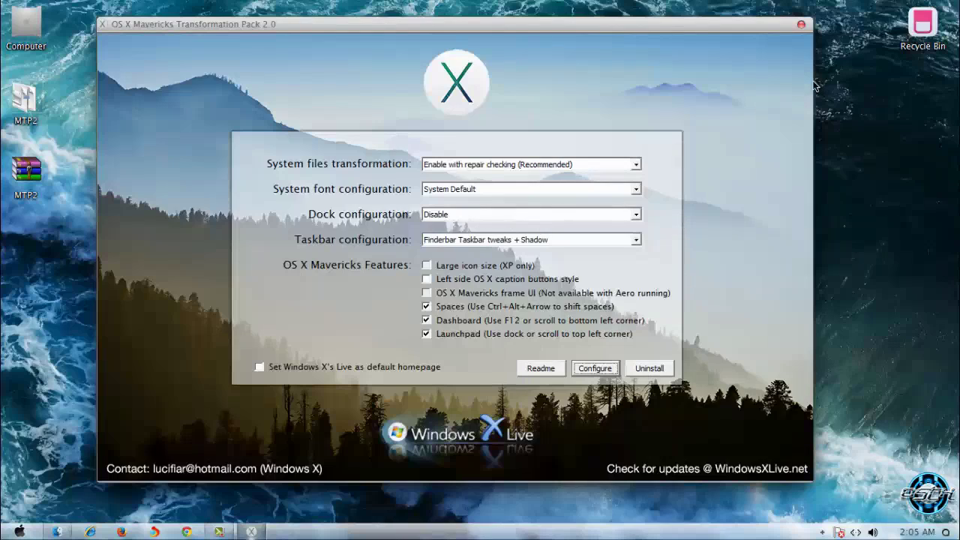
click(801, 25)
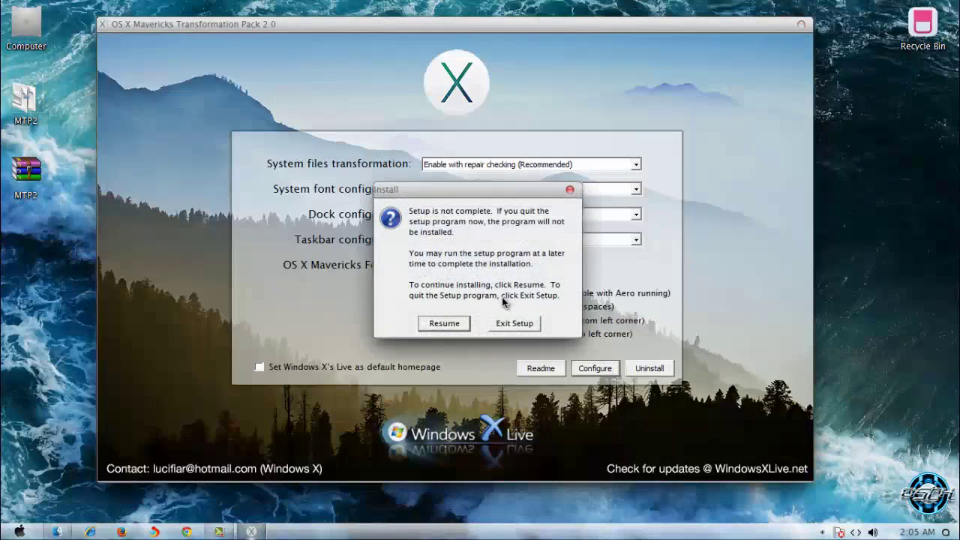
click(505, 323)
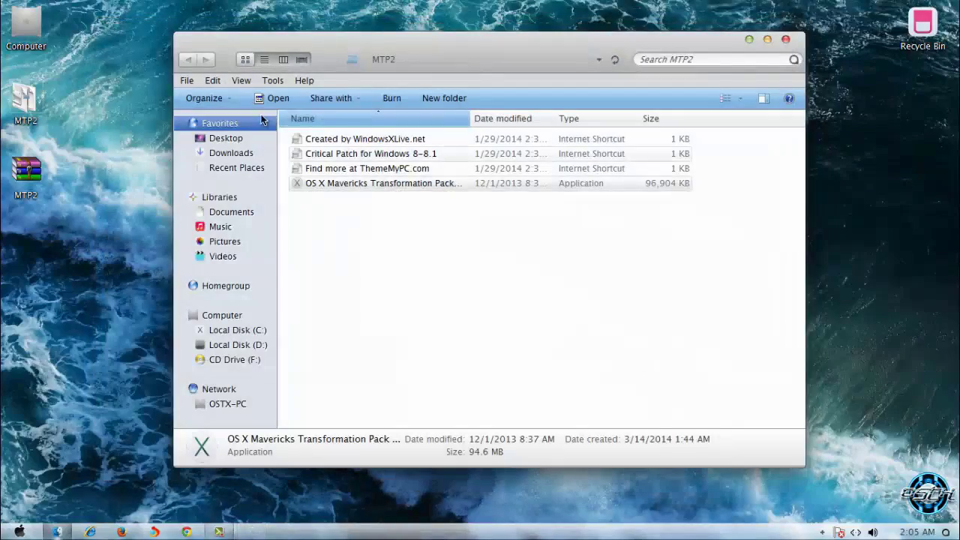
Close the MTP2 folder window and refresh the ocean-wave desktop twice
click(787, 40)
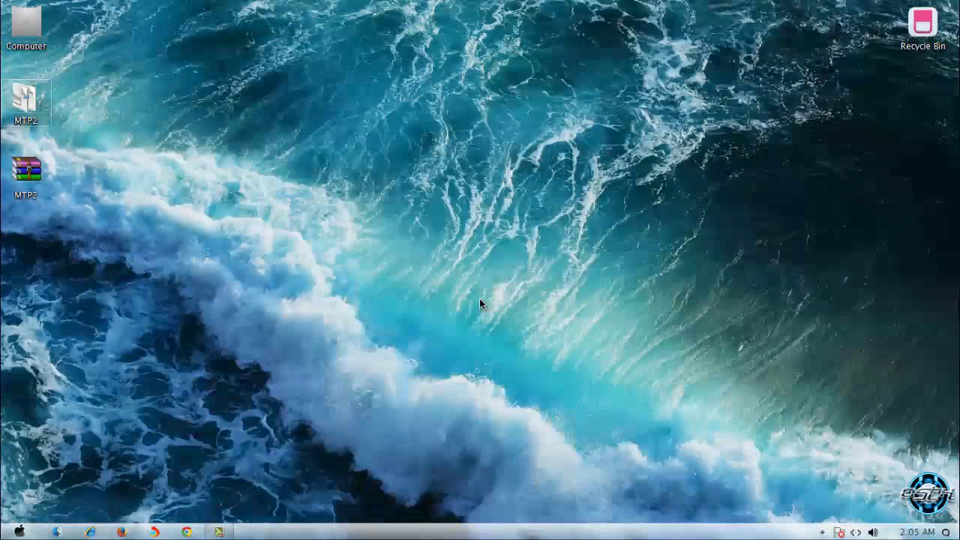
right_click(345, 180)
click(365, 213)
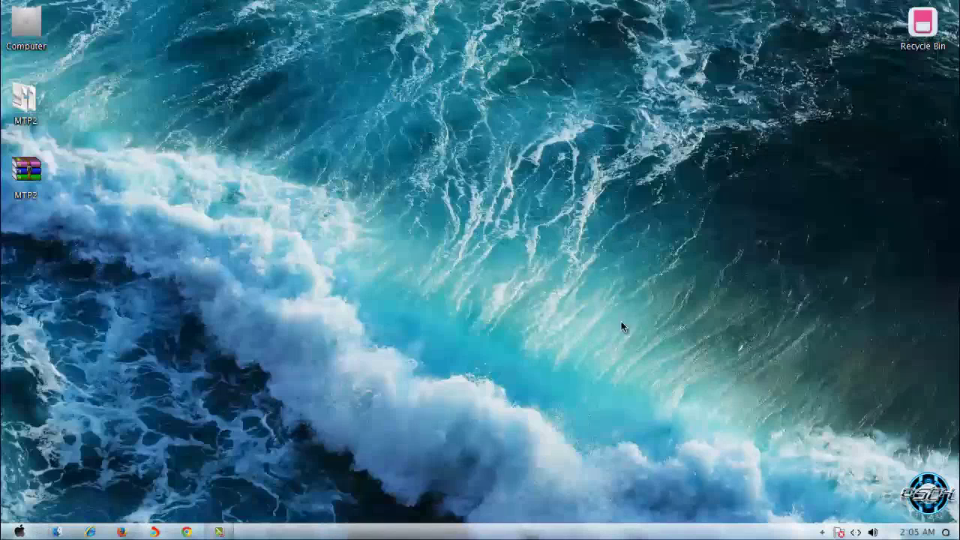
right_click(394, 131)
click(461, 190)
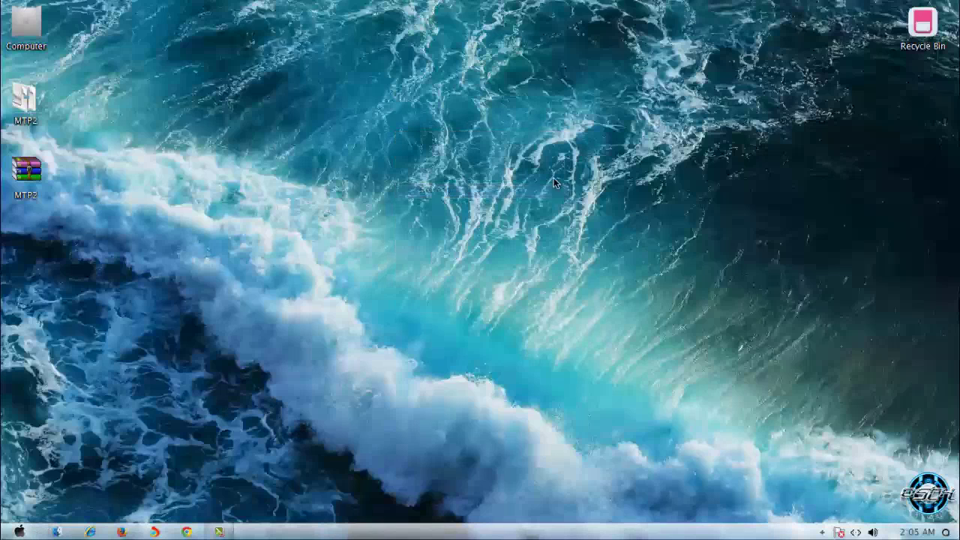